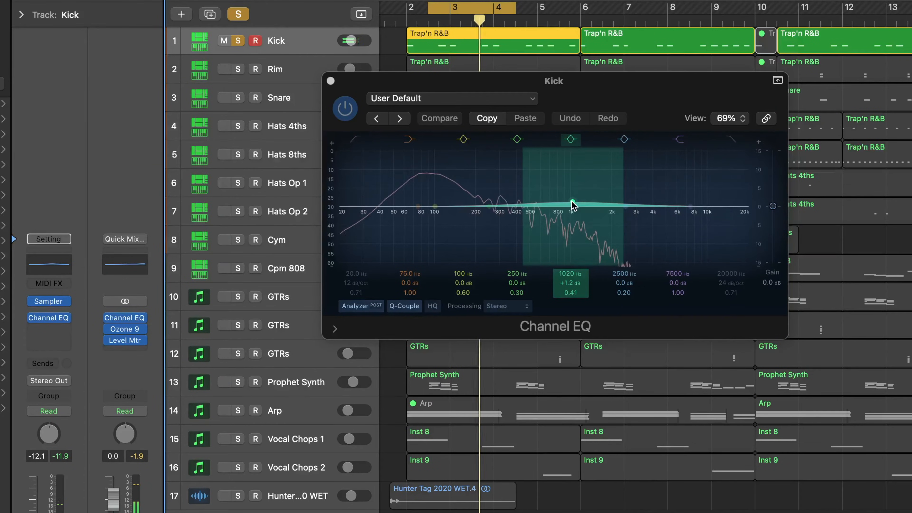
Compare the kick with its Channel EQ bypassed and active, and set its mid band to 970 Hz at +0.9 dB
click(350, 112)
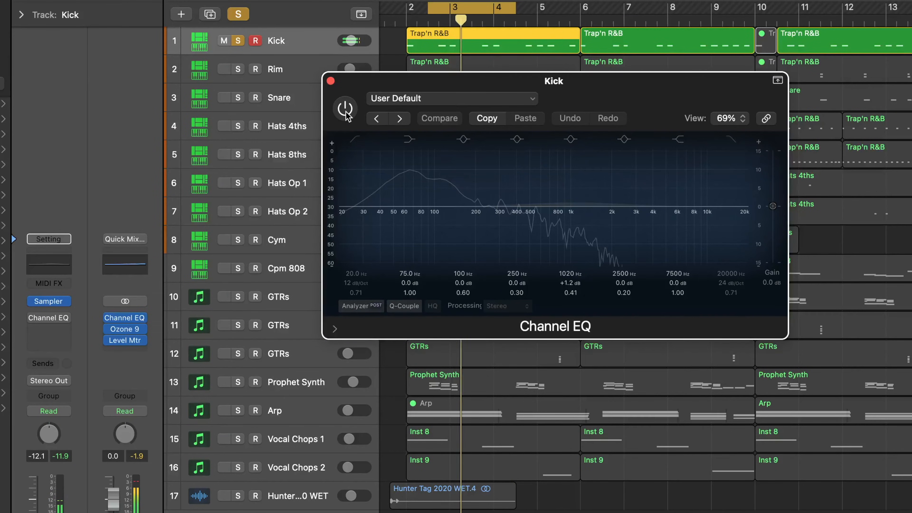
click(346, 113)
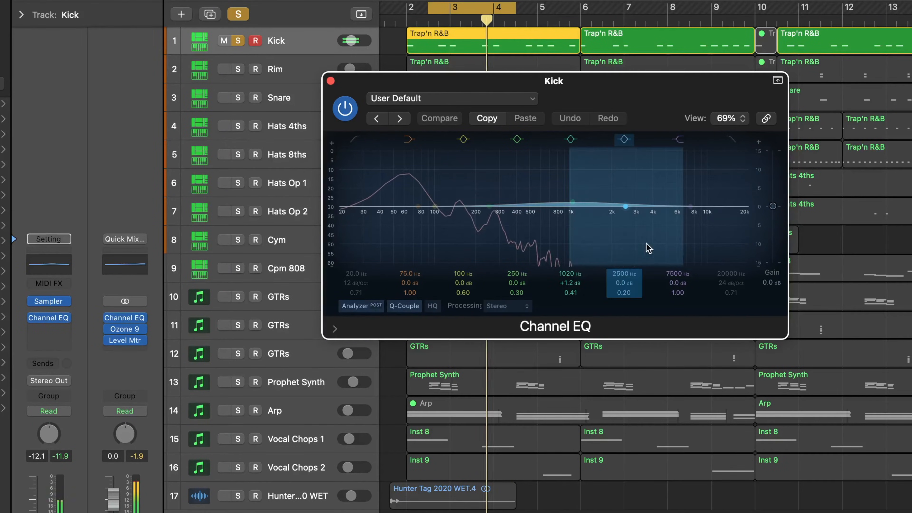
click(571, 203)
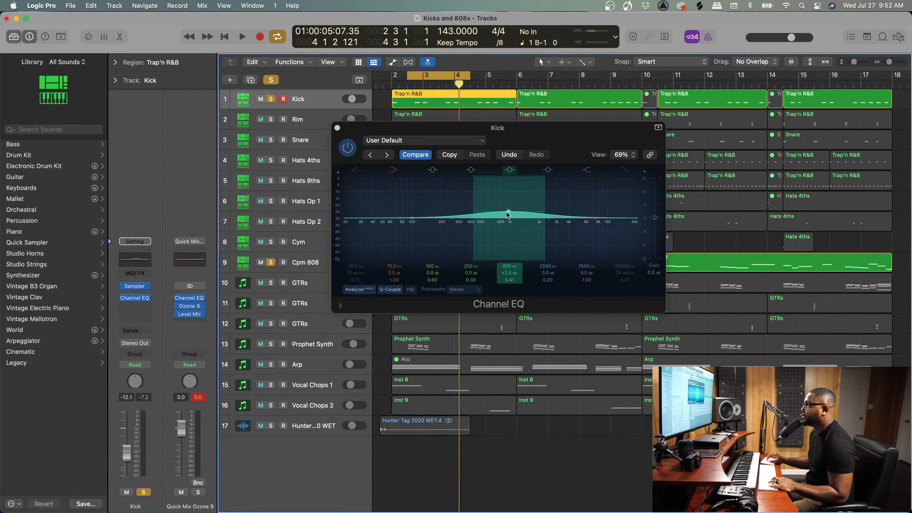
click(509, 211)
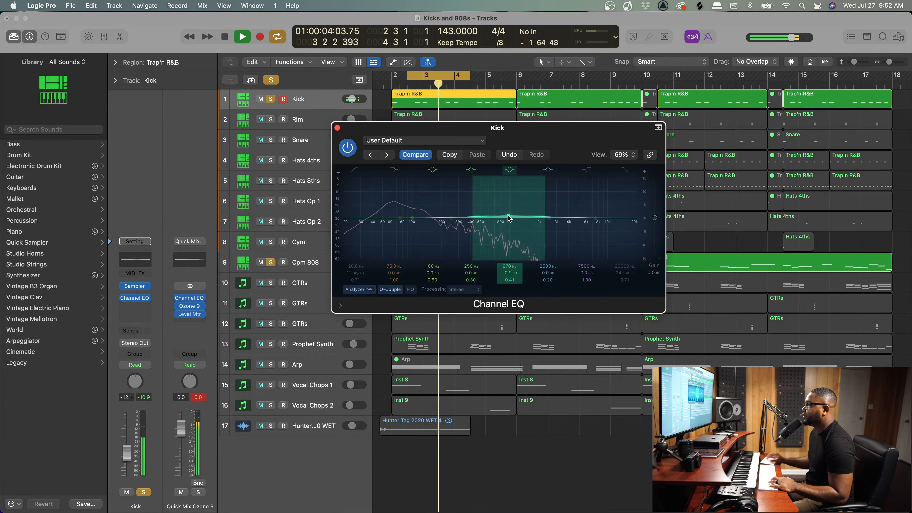
Take the Cpm 808 out of solo and boost the kick's EQ by +1.6 dB at 72 Hz and +1.5 dB at 965 Hz
click(317, 265)
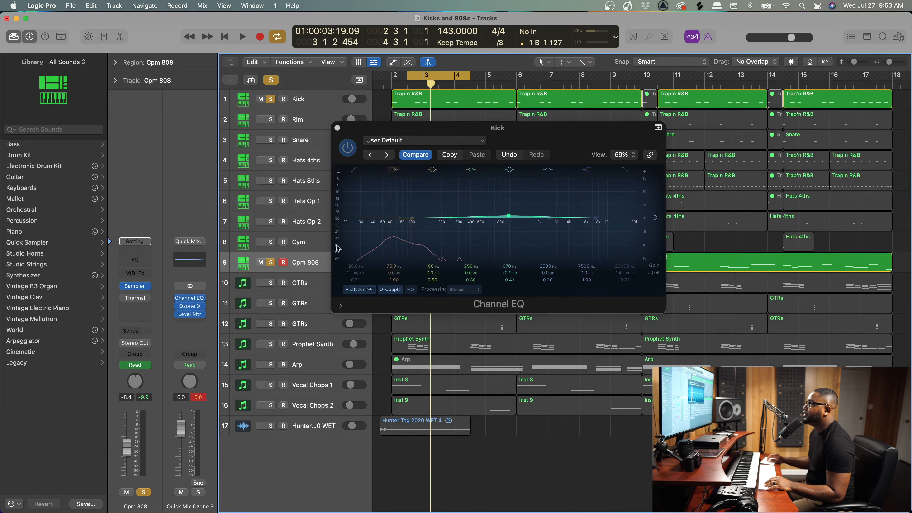
click(270, 262)
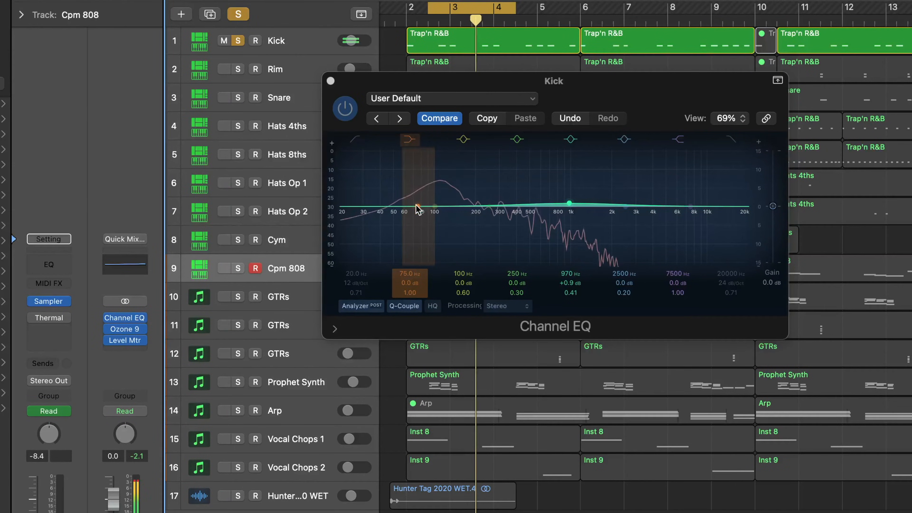
click(441, 193)
drag(435, 208, 413, 192)
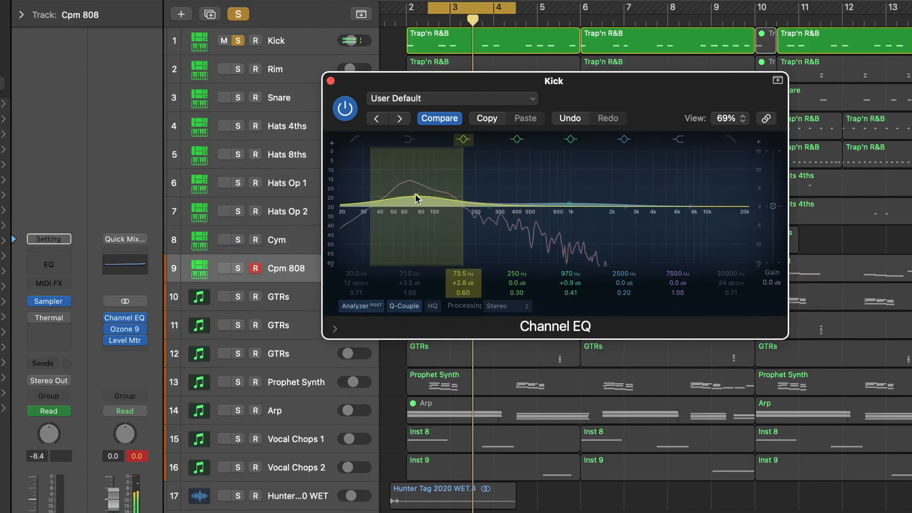
drag(415, 196, 414, 203)
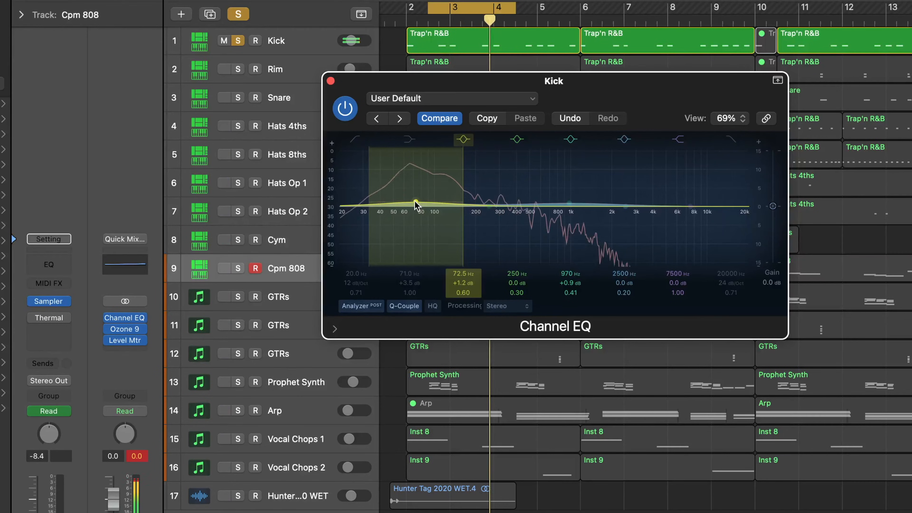
drag(415, 203, 414, 200)
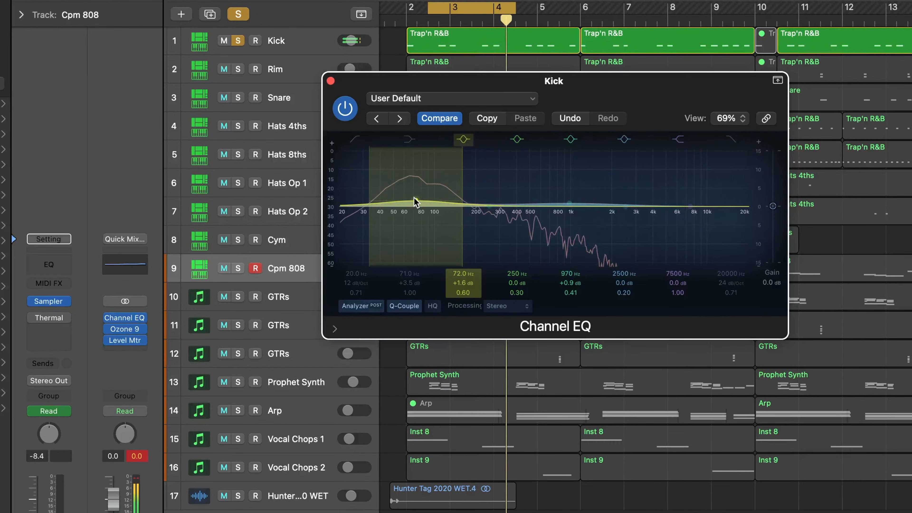
drag(571, 203, 571, 202)
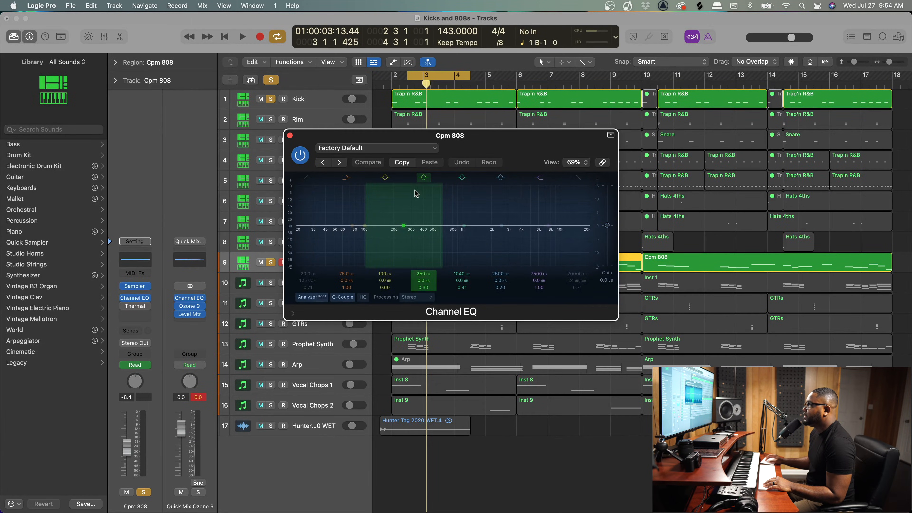
Play the kick and Cpm 808 together to examine the 808's EQ spectrum, and move its EQ window aside
key(space)
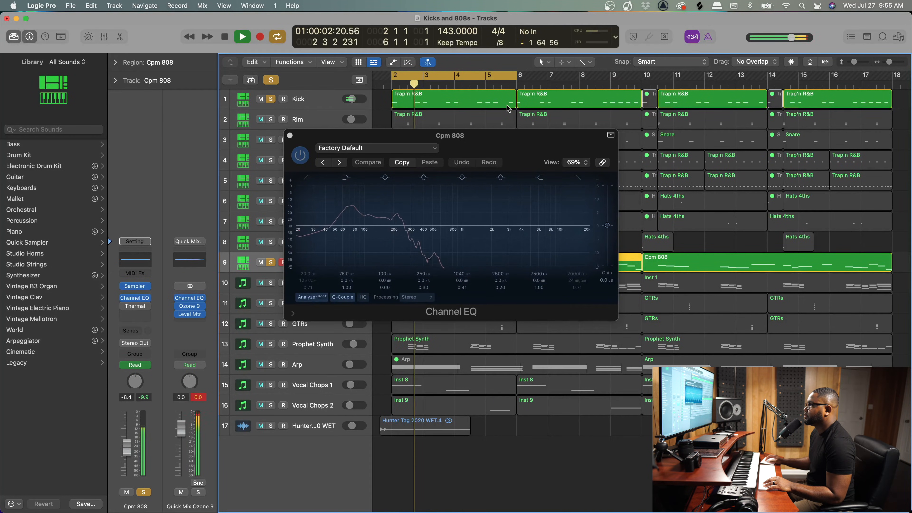
key(space)
click(465, 143)
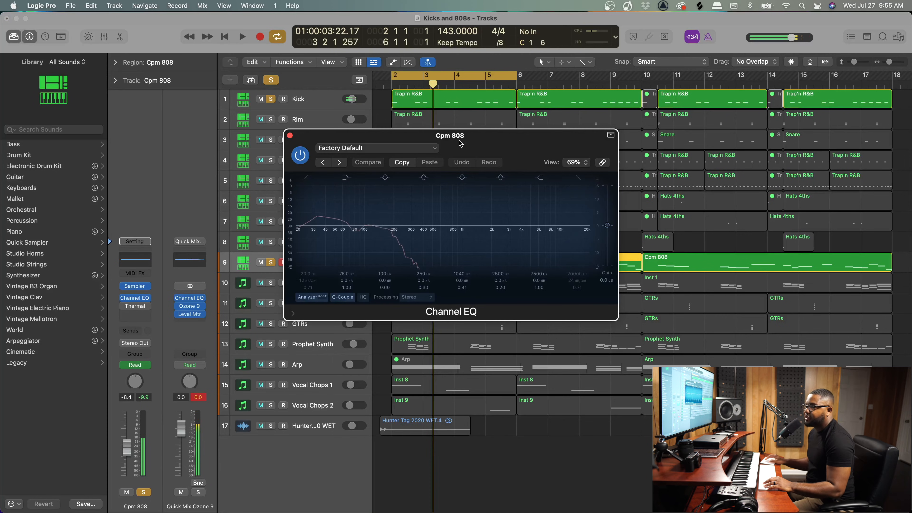
drag(460, 144, 539, 134)
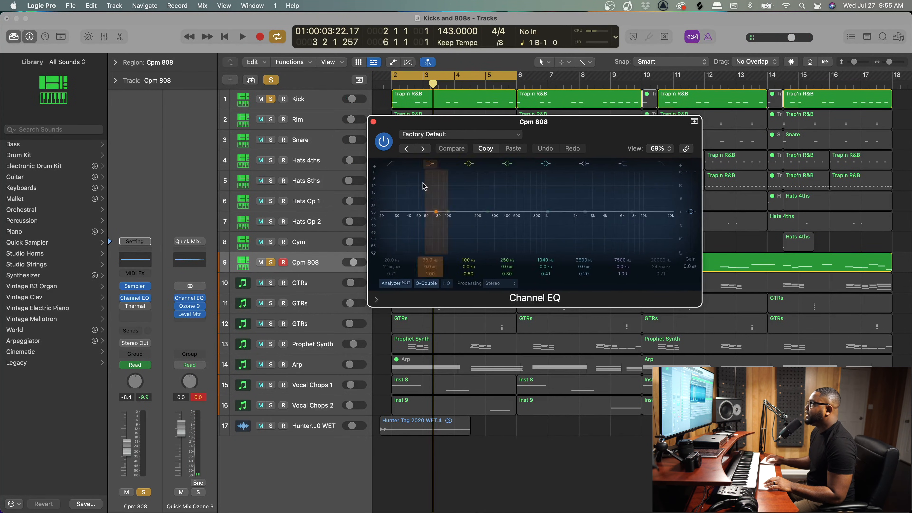
On the Cpm 808's Channel EQ, retune the 100 Hz band to 72.5 Hz with a -2.8 dB cut and a Q of 3.20, and audition it
click(311, 100)
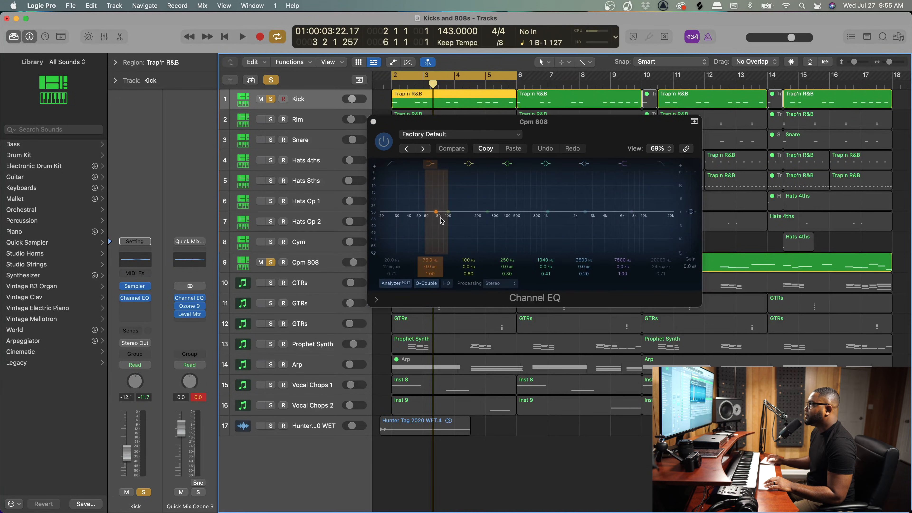
click(314, 262)
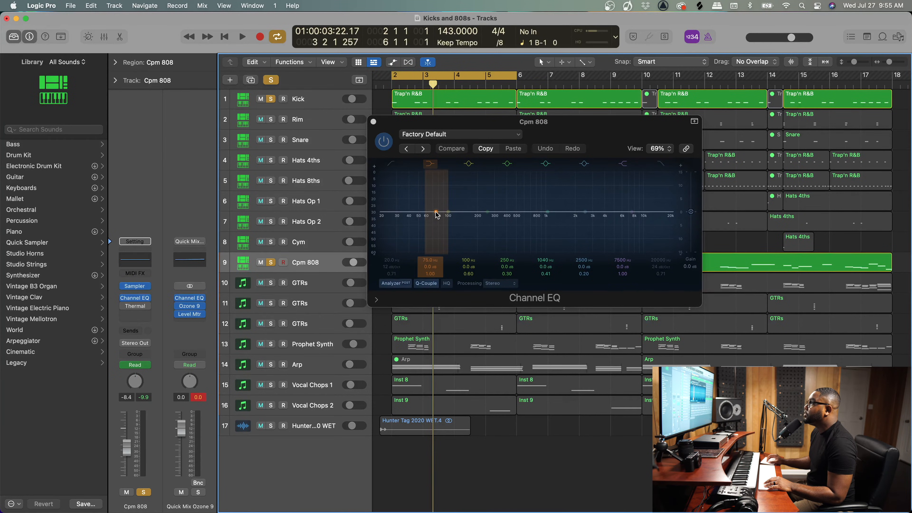
drag(435, 212, 435, 211)
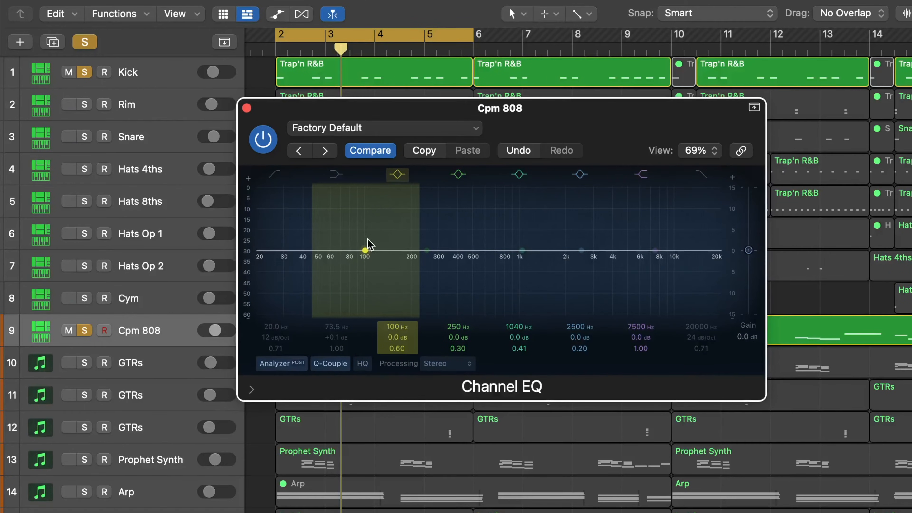
drag(366, 250, 340, 250)
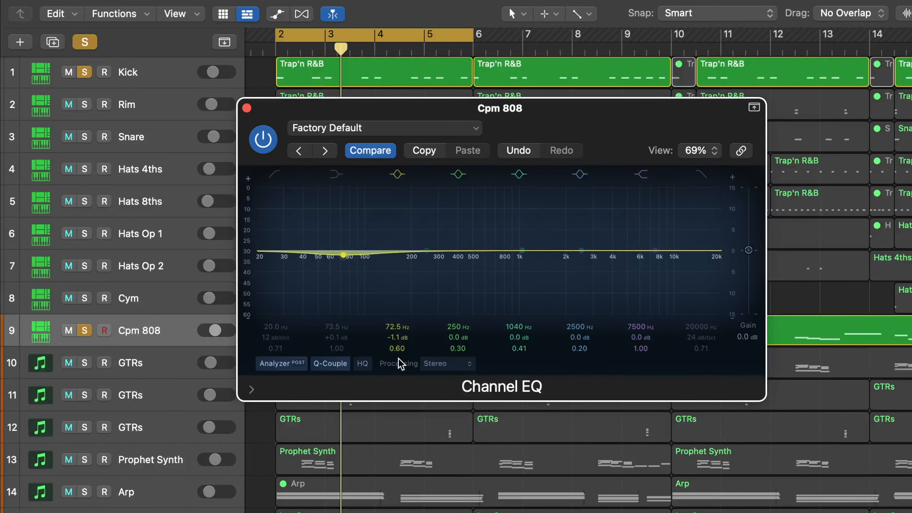
drag(397, 348, 397, 320)
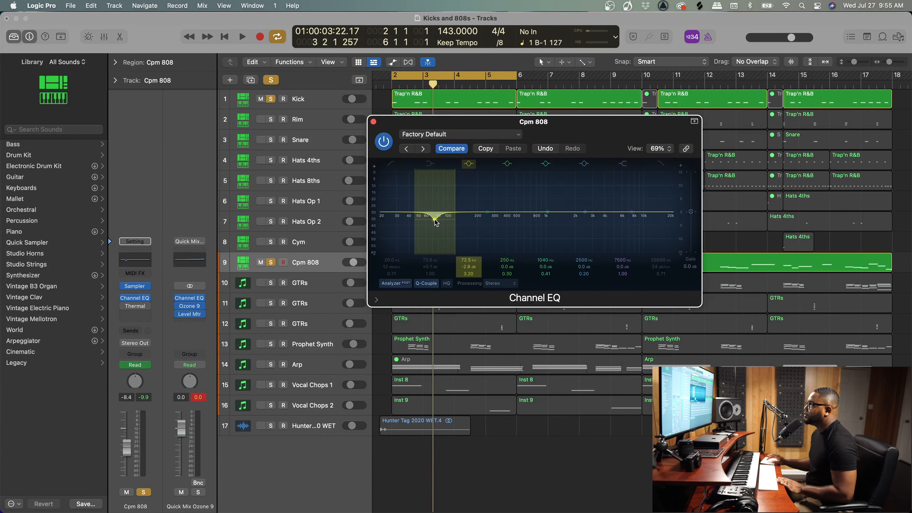
key(space)
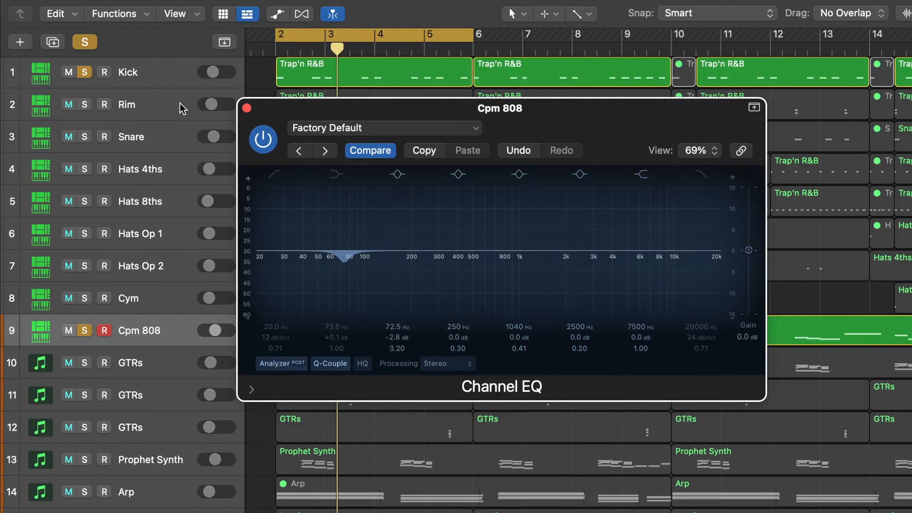
Enable a 48 dB/Oct low cut on the kick's Channel EQ and raise it to about 29 Hz during playback
click(158, 76)
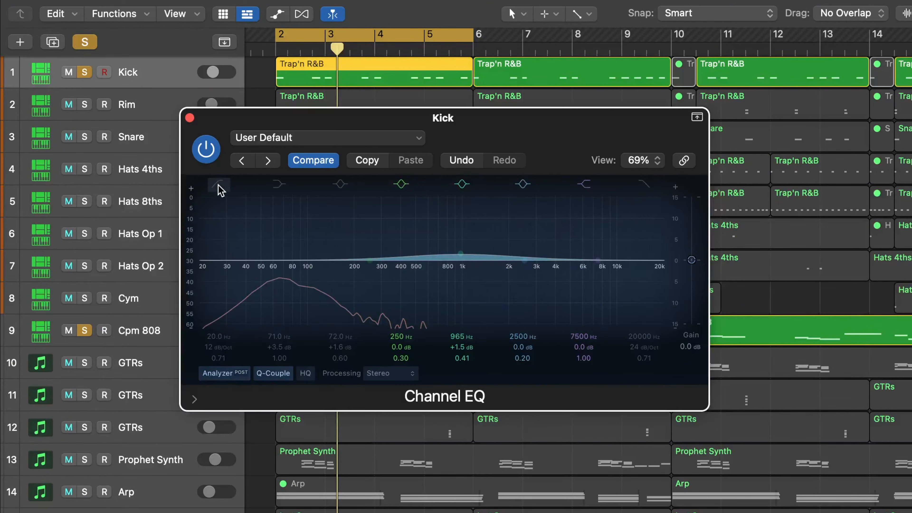
click(218, 185)
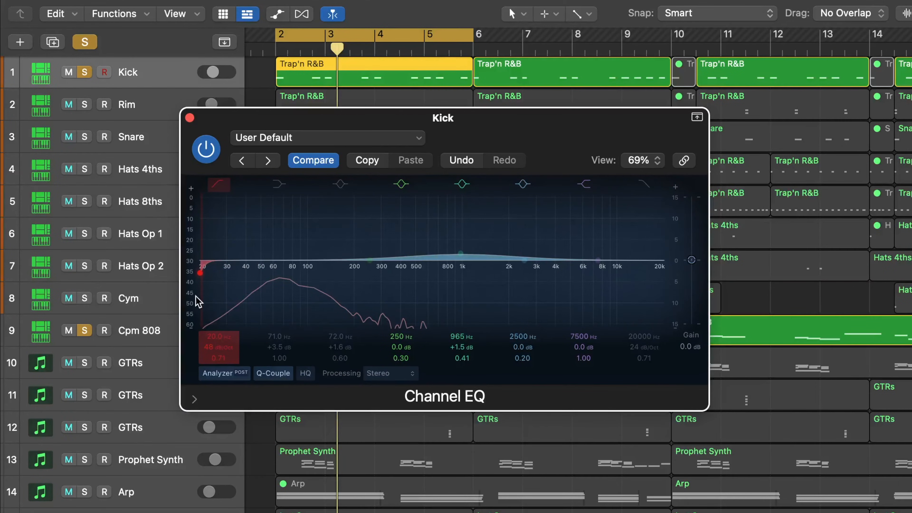
key(space)
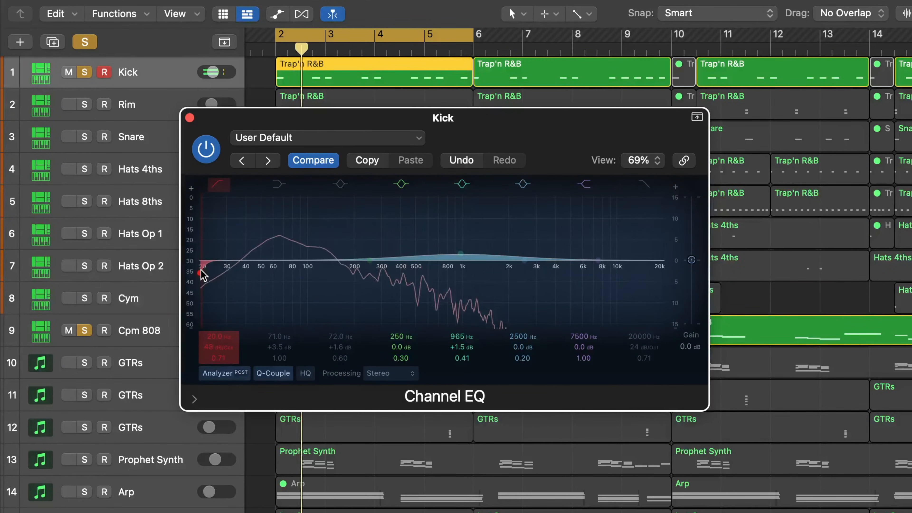
drag(204, 275, 208, 276)
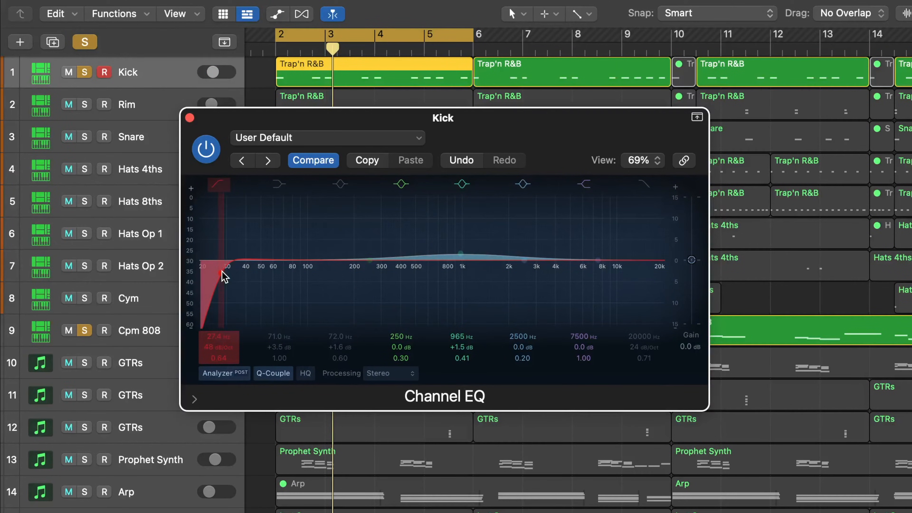
drag(224, 278, 225, 277)
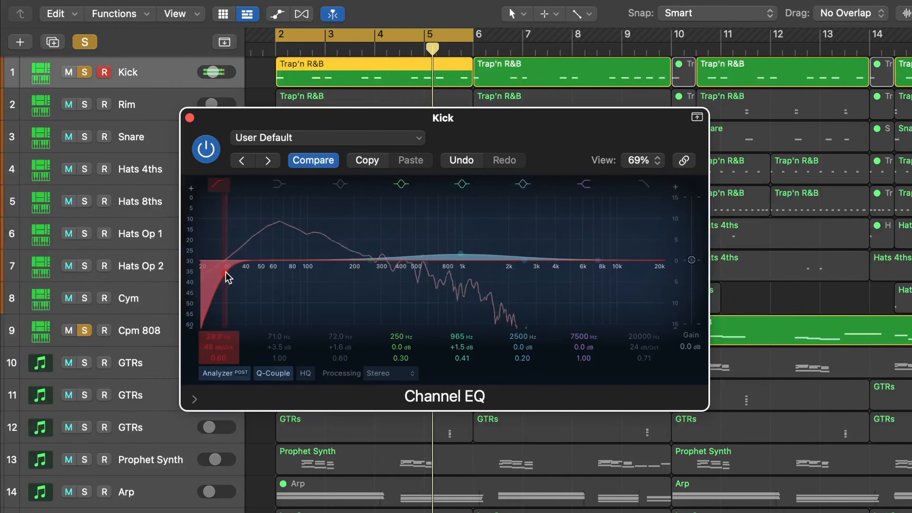
drag(226, 278, 227, 274)
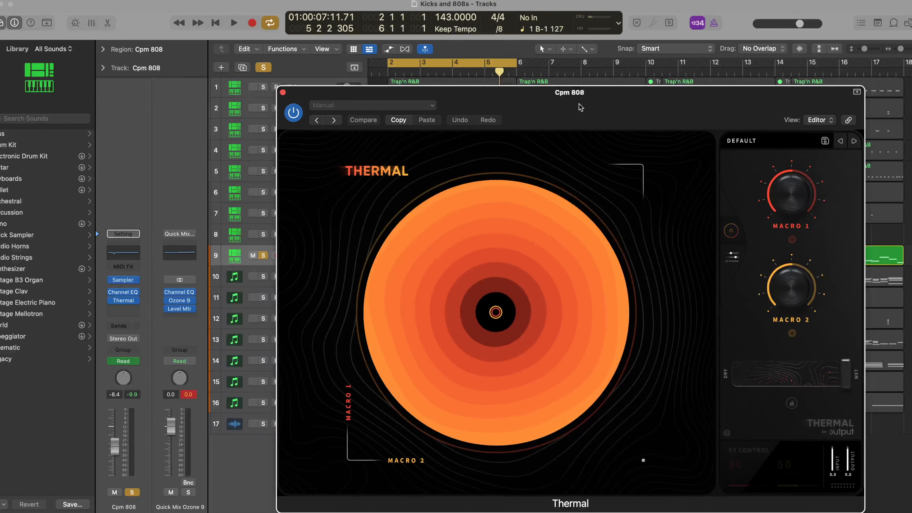
Move the Cpm 808's Thermal window clear and audition the 808 with Thermal bypassed and active
drag(583, 111, 484, 81)
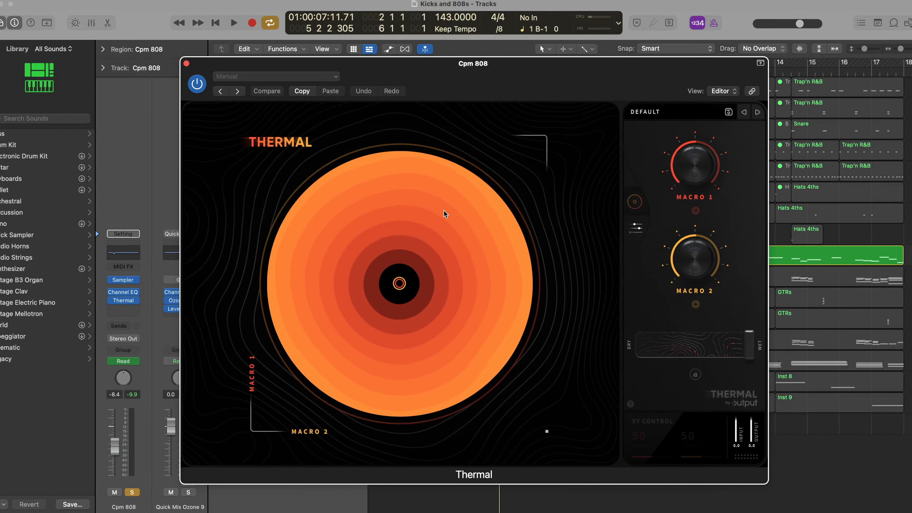
drag(479, 81, 449, 72)
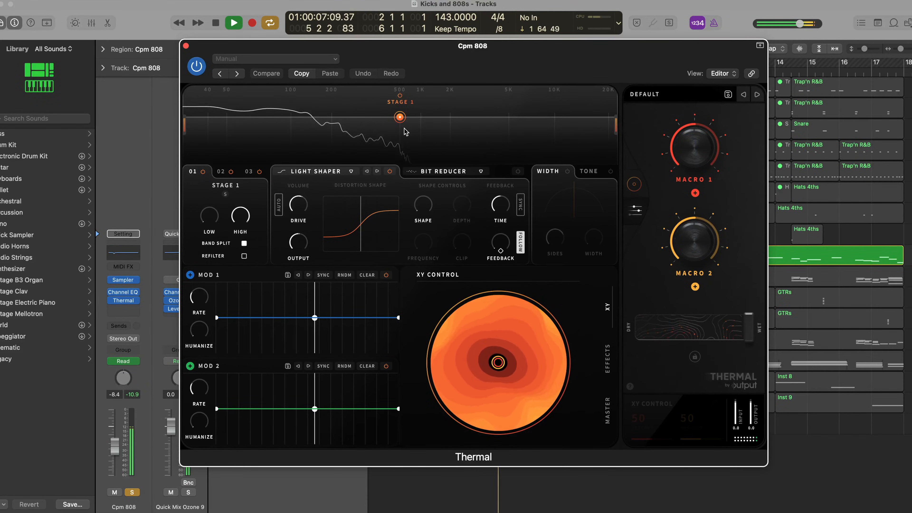
click(194, 72)
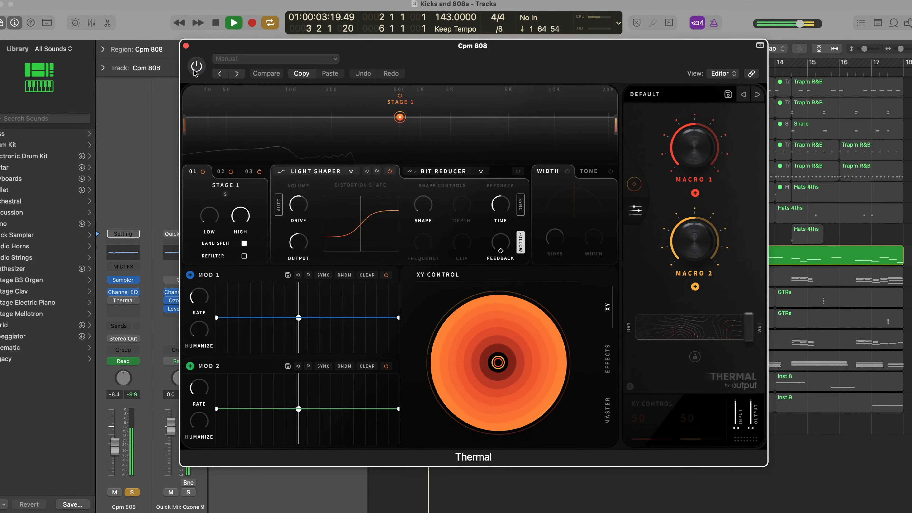
click(196, 71)
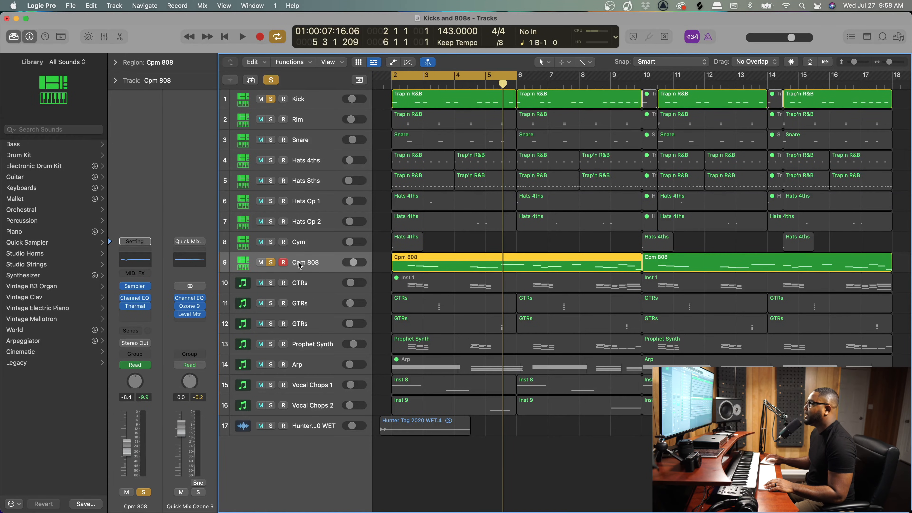
key(space)
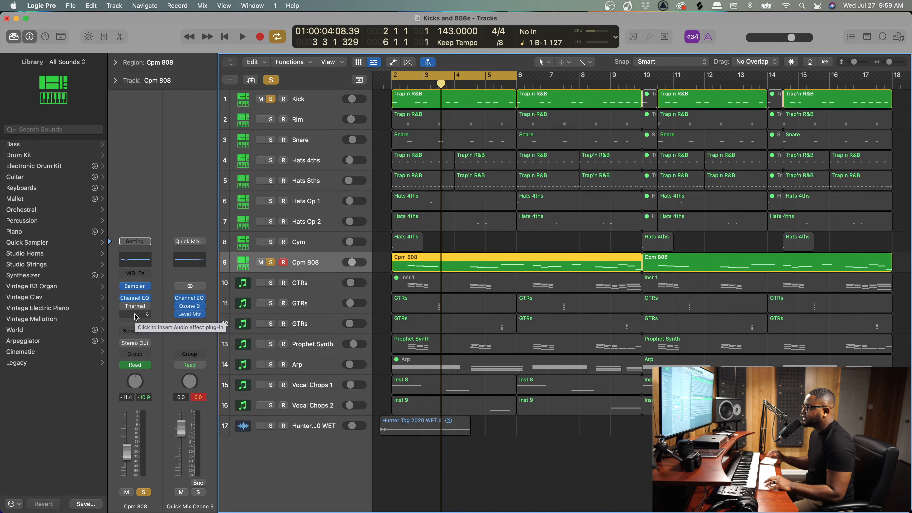
Insert the stereo Distortion effect in the empty slot below Thermal on the Cpm 808 and reposition its window
click(134, 314)
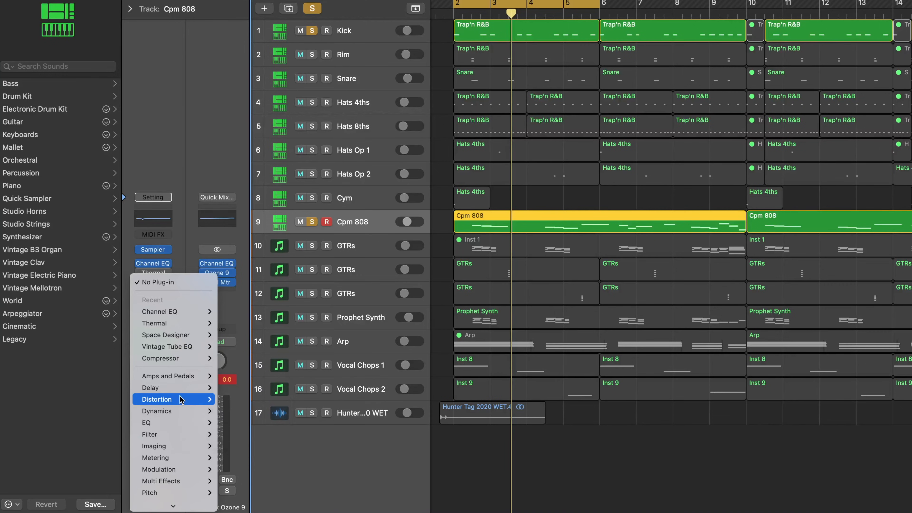
mouse_move(159, 416)
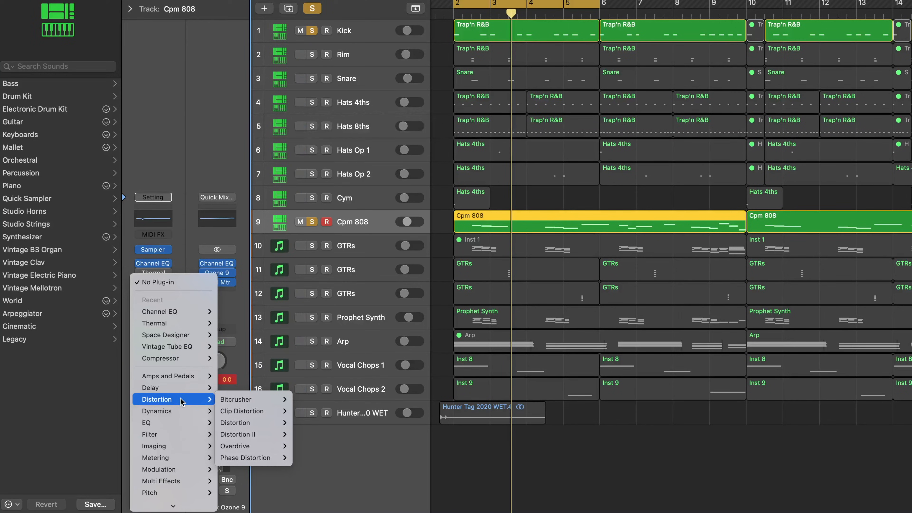
mouse_move(251, 422)
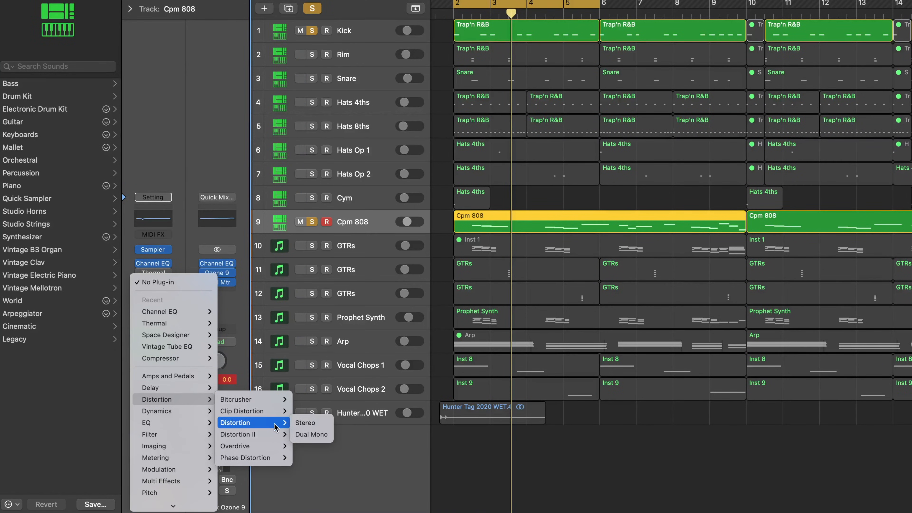
click(306, 422)
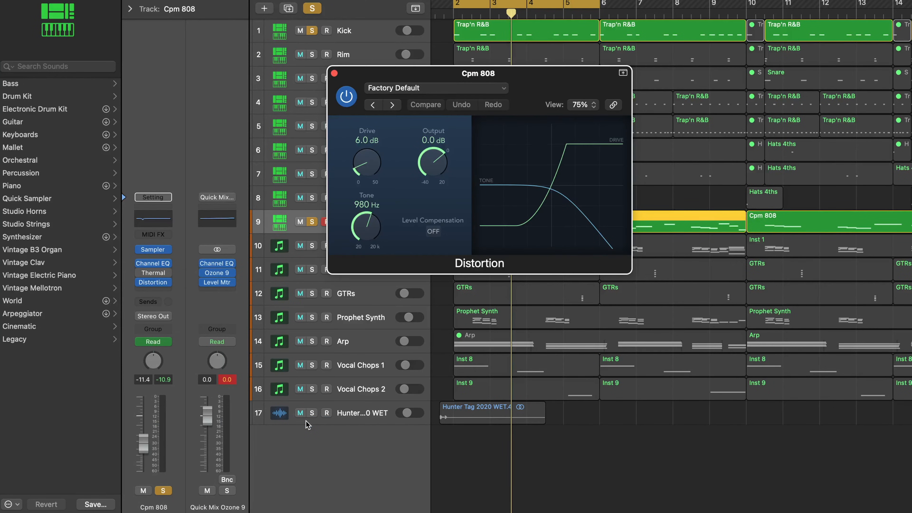
drag(490, 70, 460, 89)
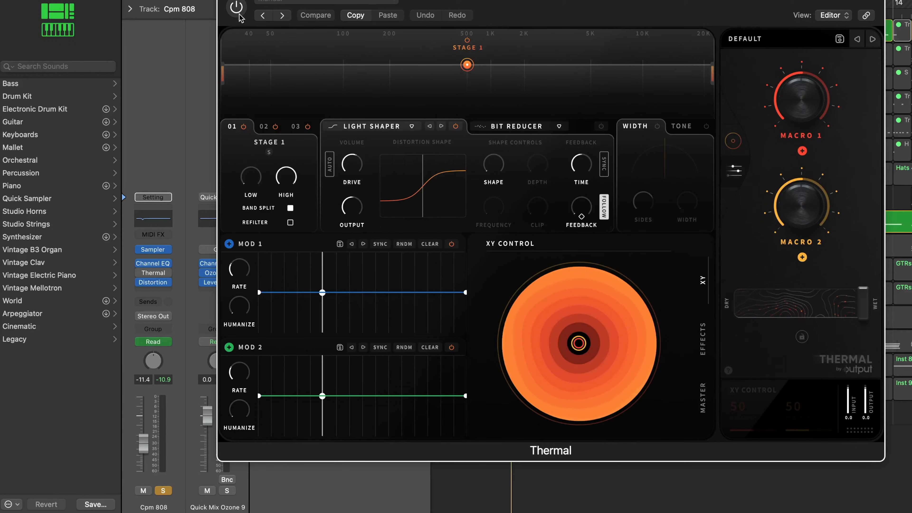
Close the Thermal window, set the Cpm 808 Distortion's drive to 3.0 dB during playback, and lower its output level
key(super+w)
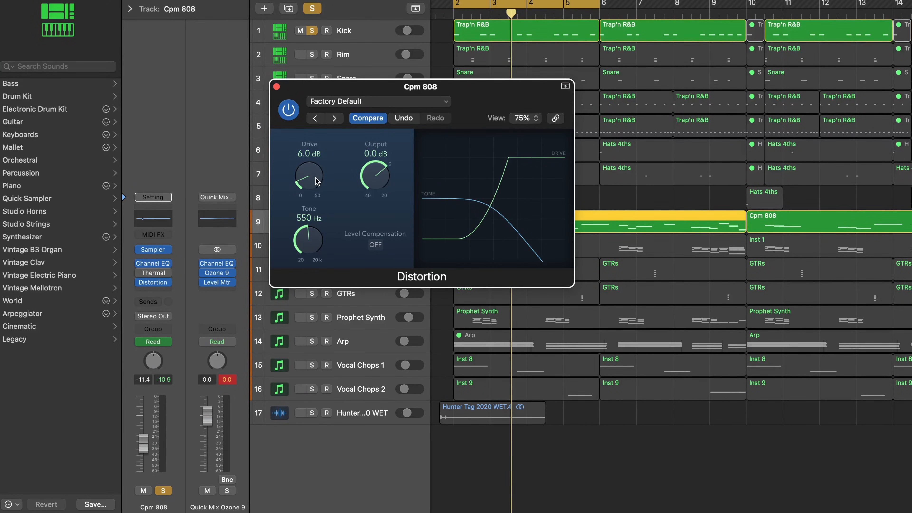
key(space)
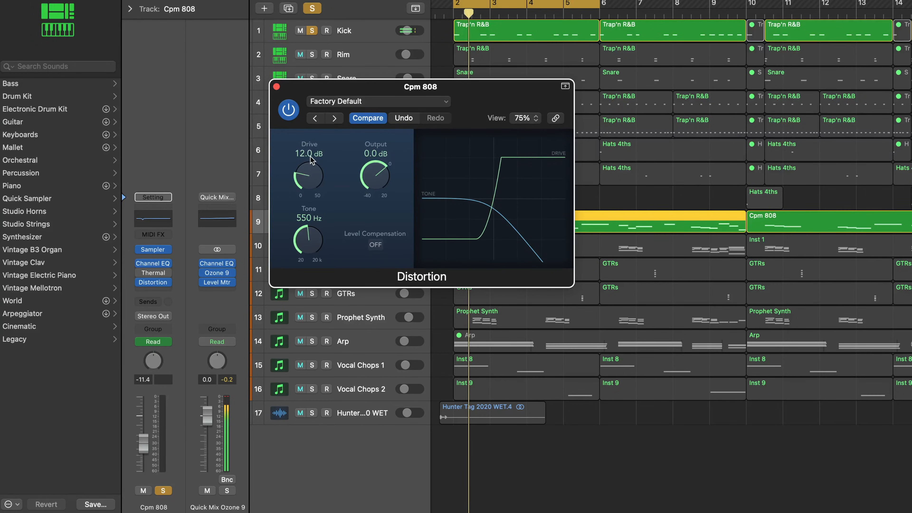
drag(308, 182, 309, 191)
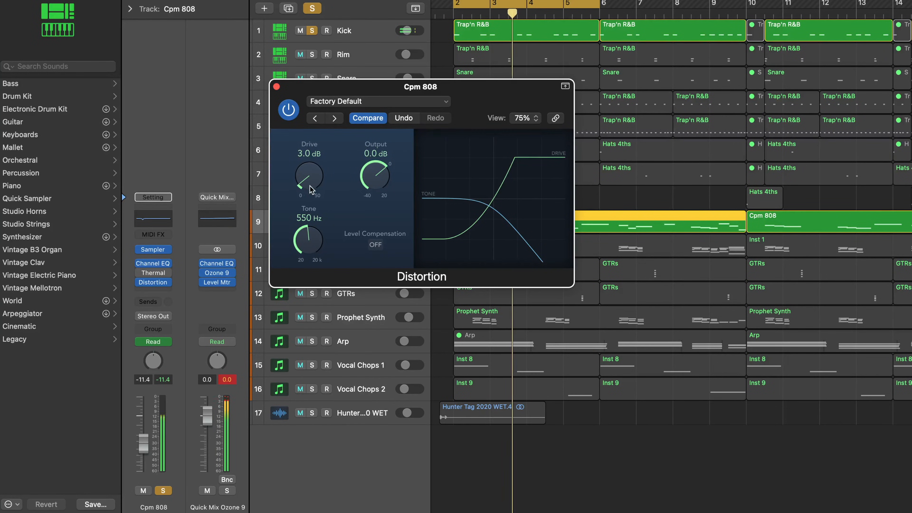
drag(374, 180, 339, 187)
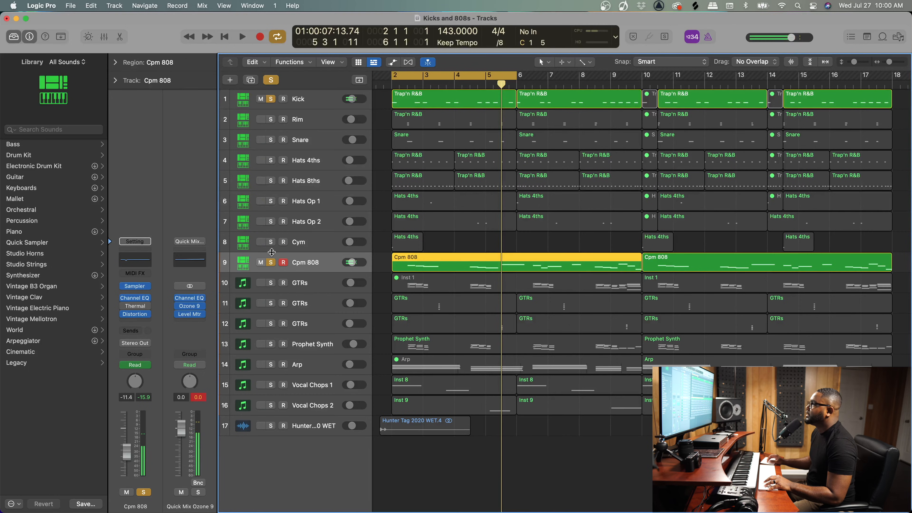
Unsolo the Cpm 808 and Kick tracks, play the full mix, and select the Cpm 808 track
click(272, 263)
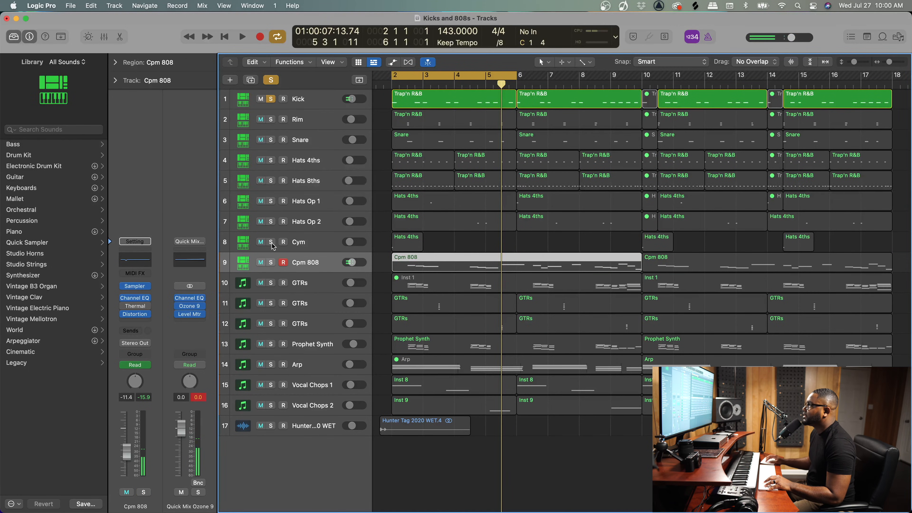
click(271, 99)
key(space)
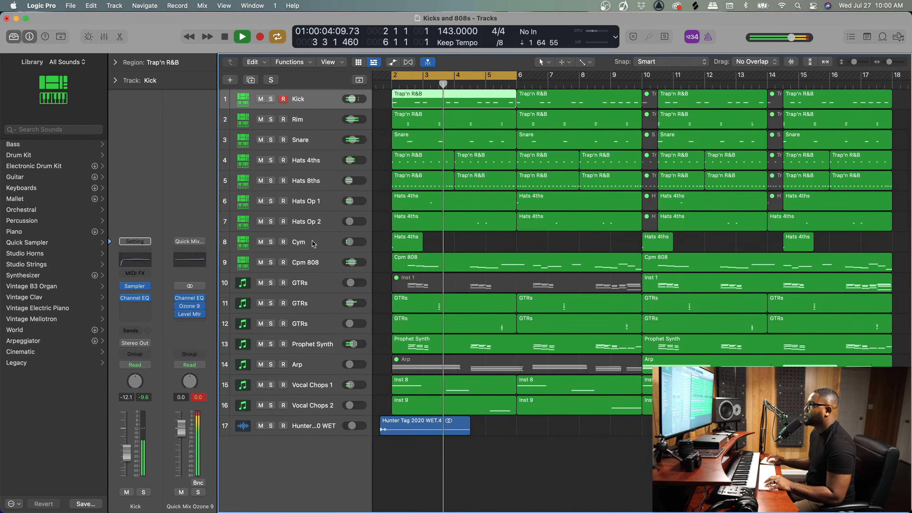
click(313, 264)
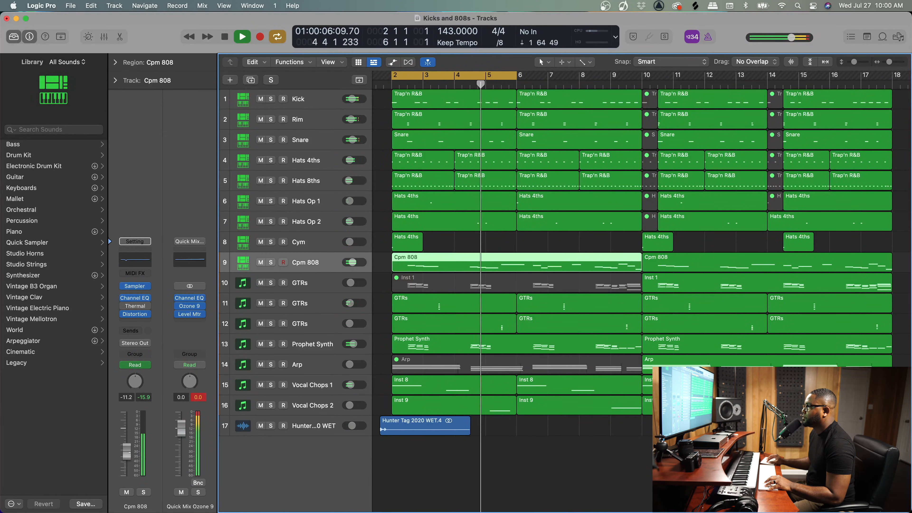